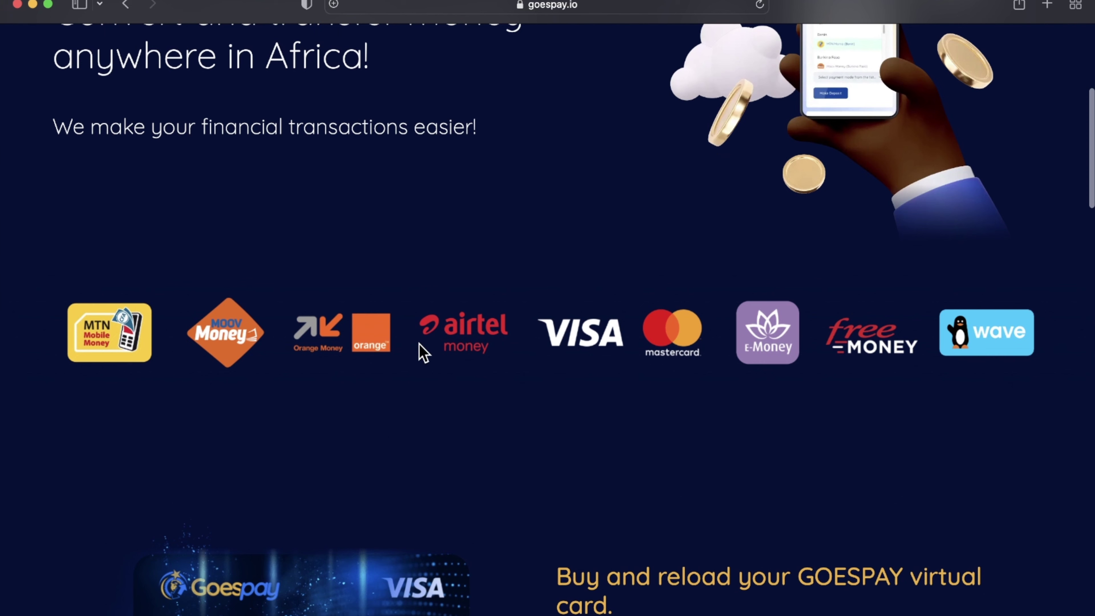
Browse the GoesPay landing page, then go through GET STARTED and Create Account to the Sign Up form.
scroll(258, 416, down, 3)
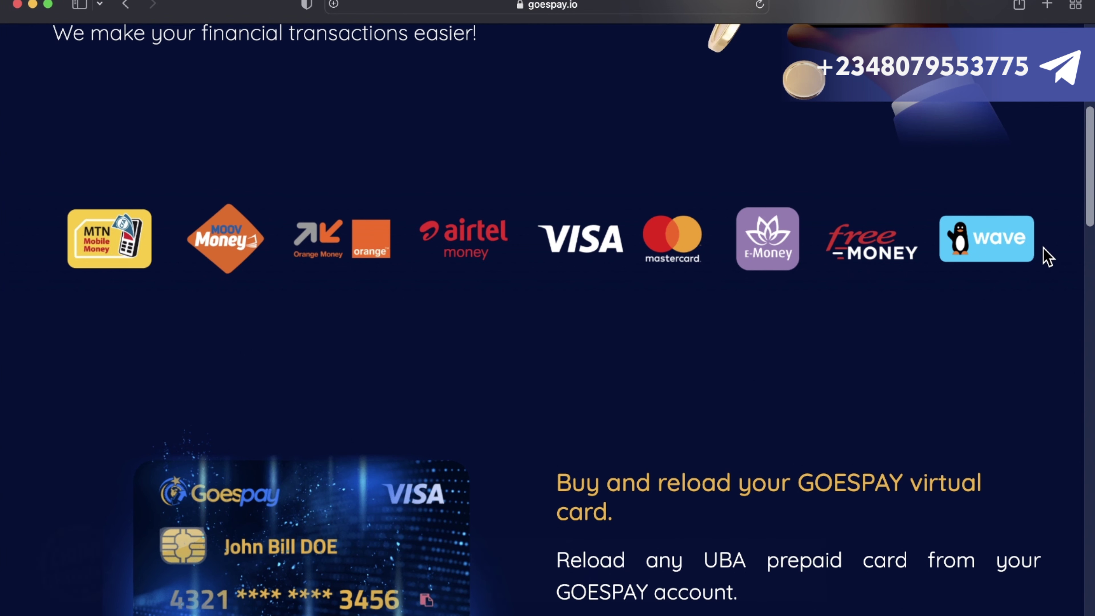
scroll(805, 330, down, 5)
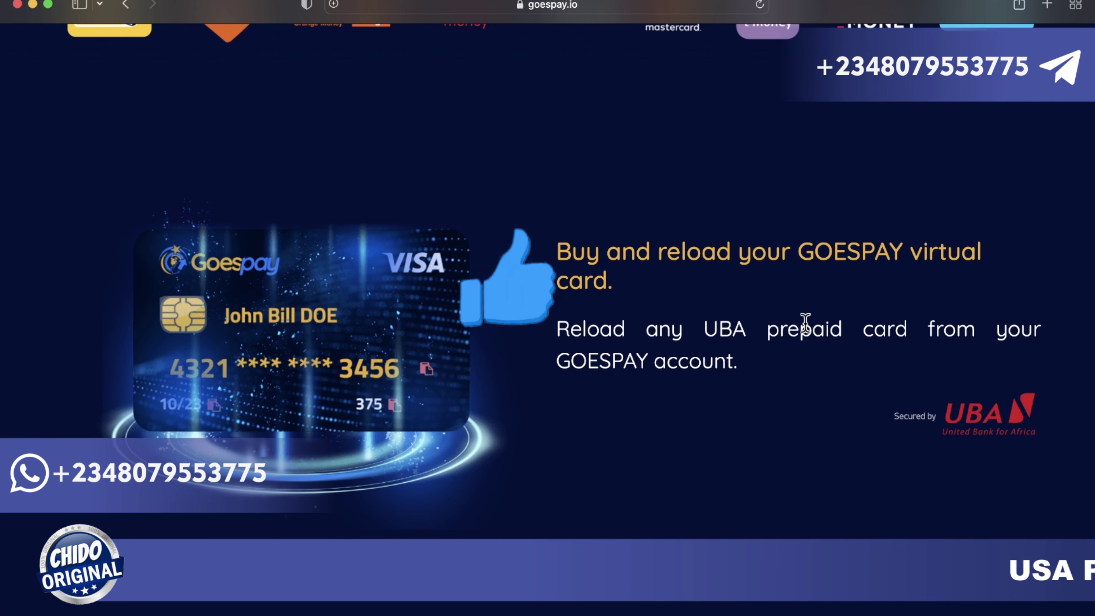
scroll(807, 328, down, 4)
scroll(810, 332, down, 7)
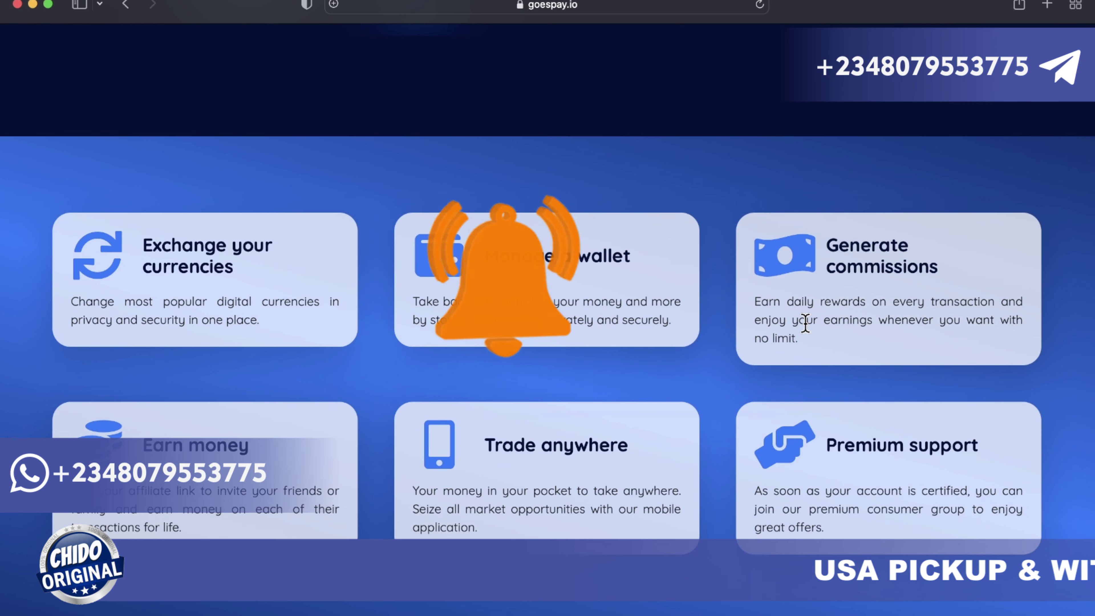
scroll(806, 328, down, 9)
scroll(809, 332, down, 9)
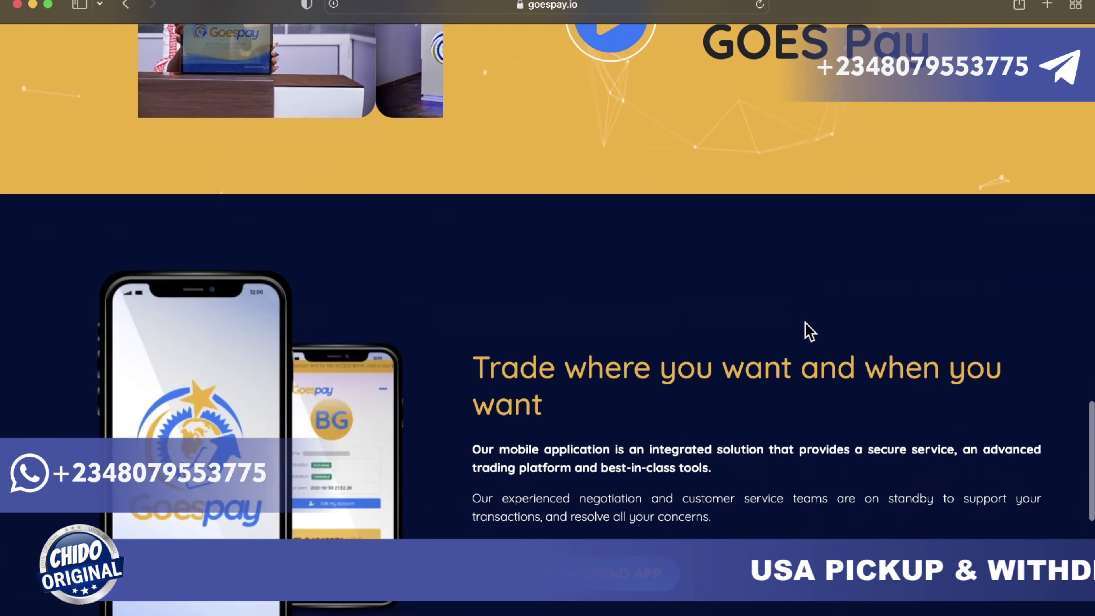
scroll(809, 331, up, 2)
scroll(808, 330, down, 6)
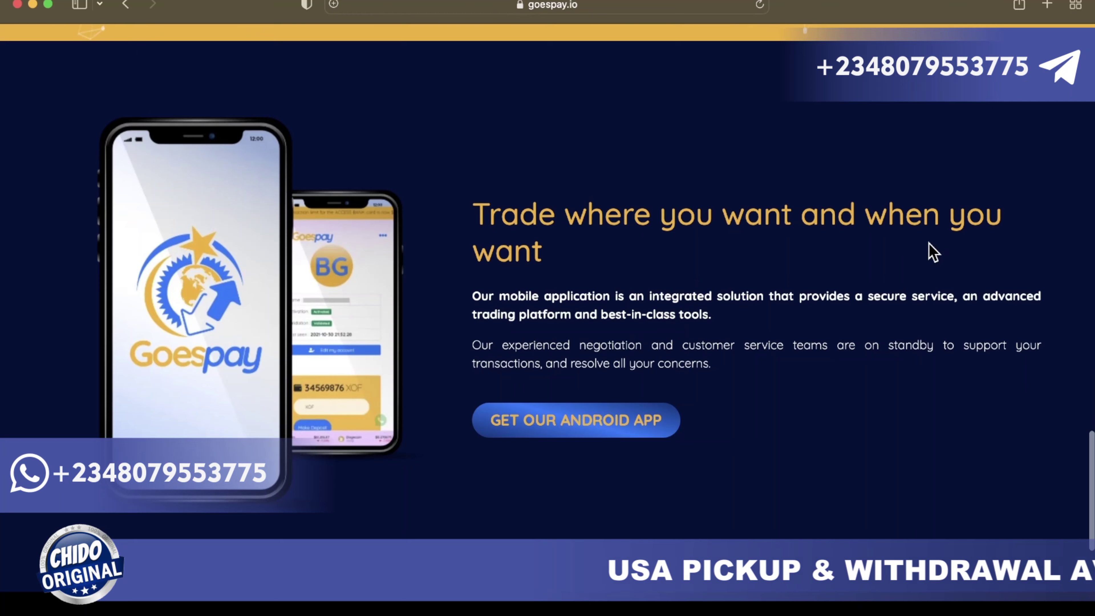
scroll(353, 436, down, 1)
scroll(353, 436, down, 4)
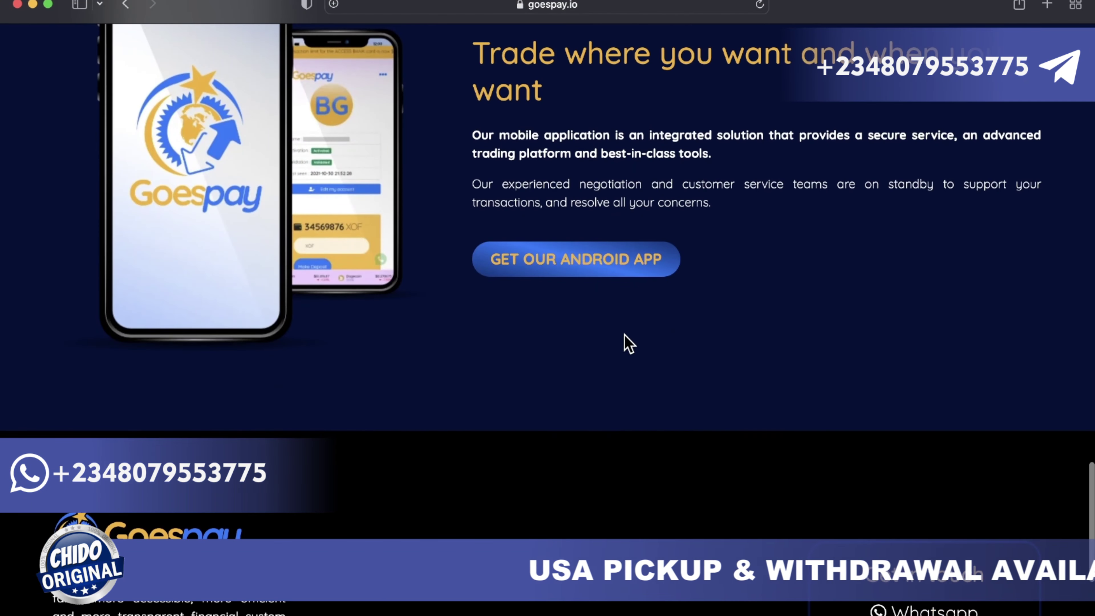
scroll(625, 342, down, 6)
scroll(629, 343, down, 3)
scroll(628, 343, up, 15)
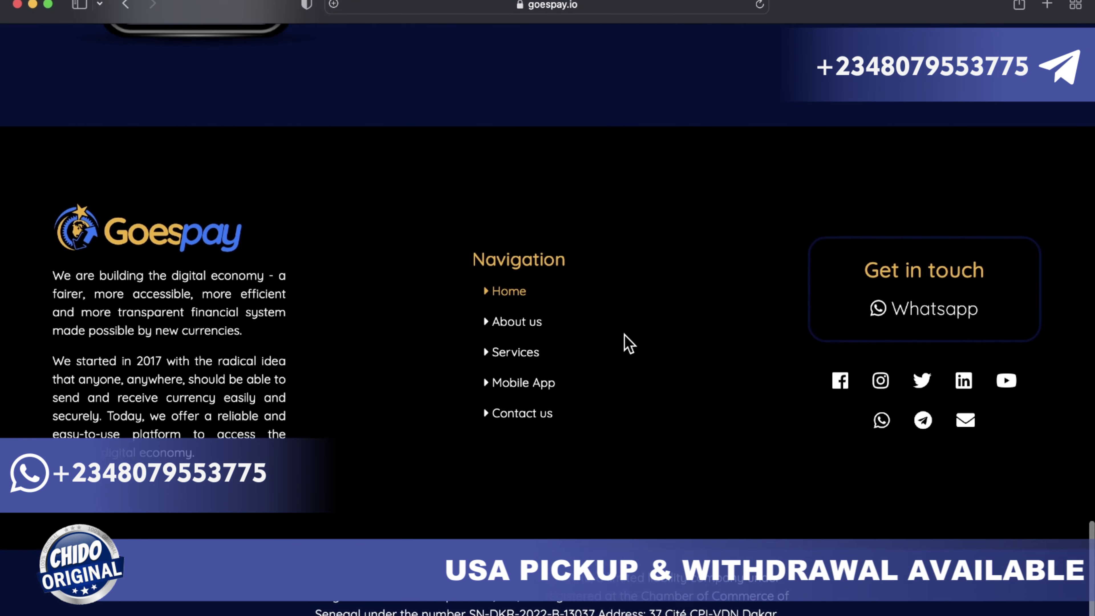
scroll(628, 343, up, 10)
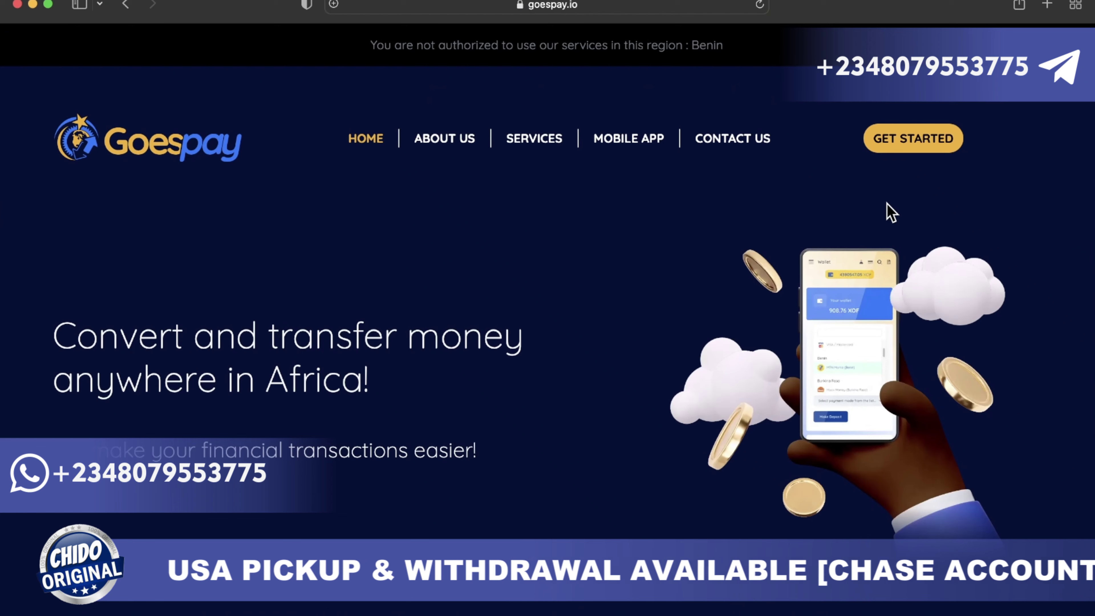
click(912, 141)
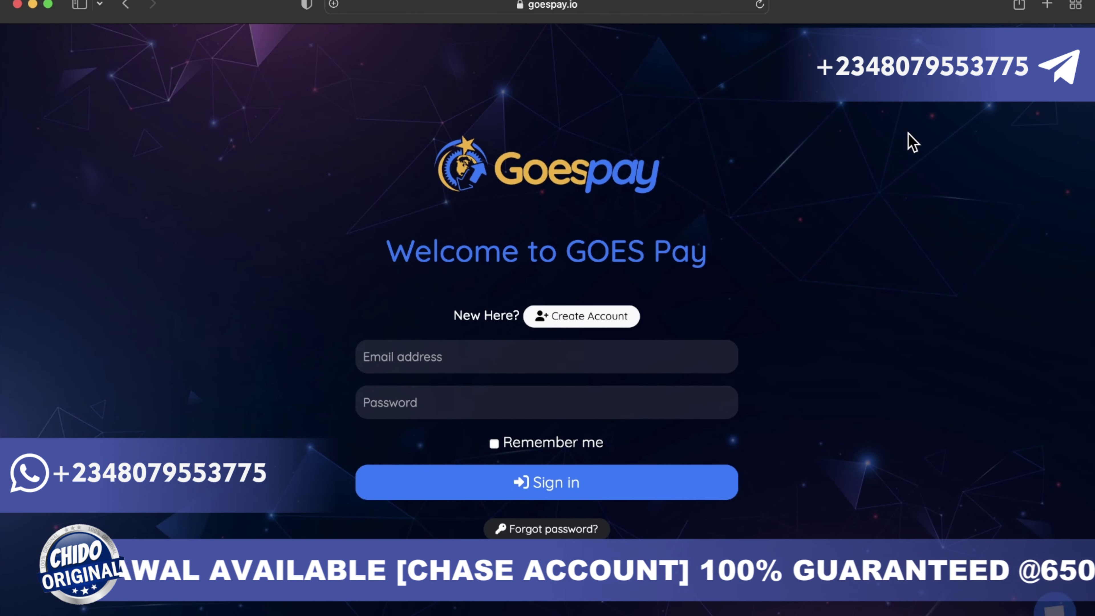
click(575, 320)
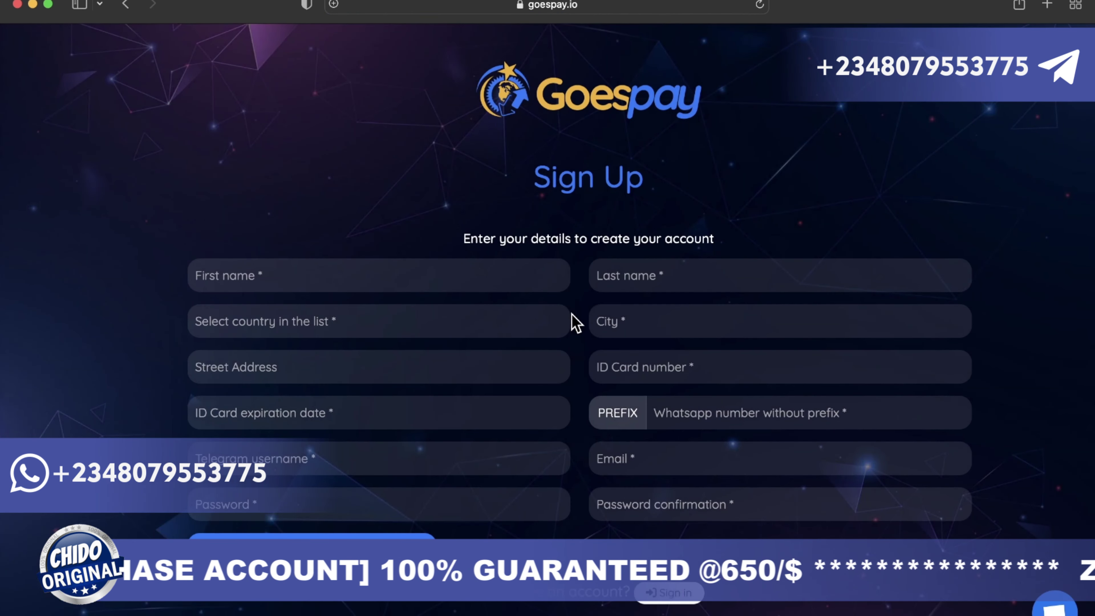
click(339, 285)
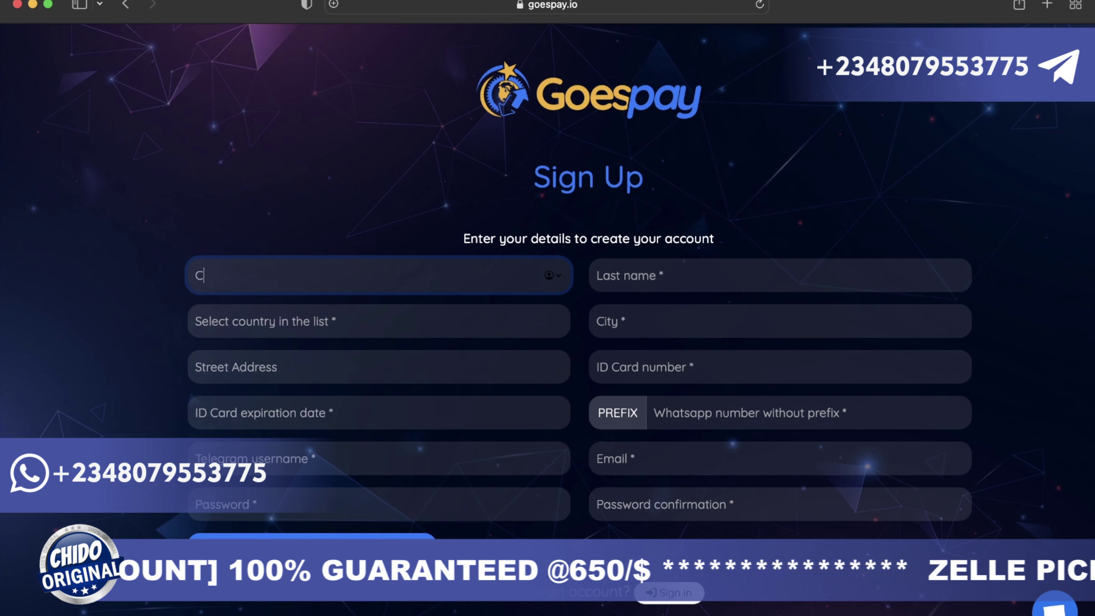
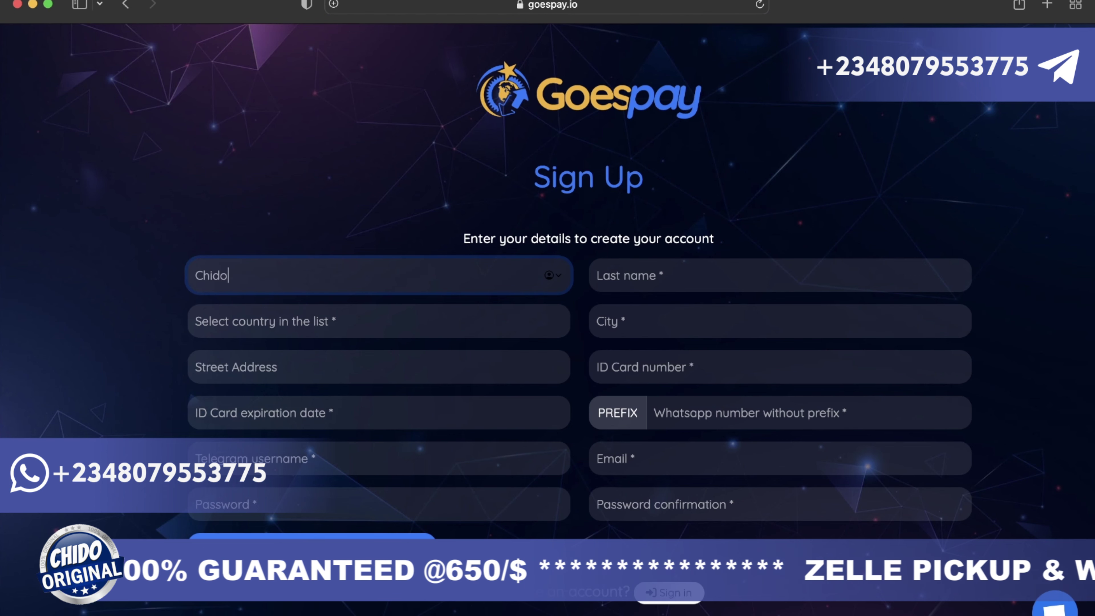
Enter the user's first and last name and select Nigeria as the country.
click(669, 288)
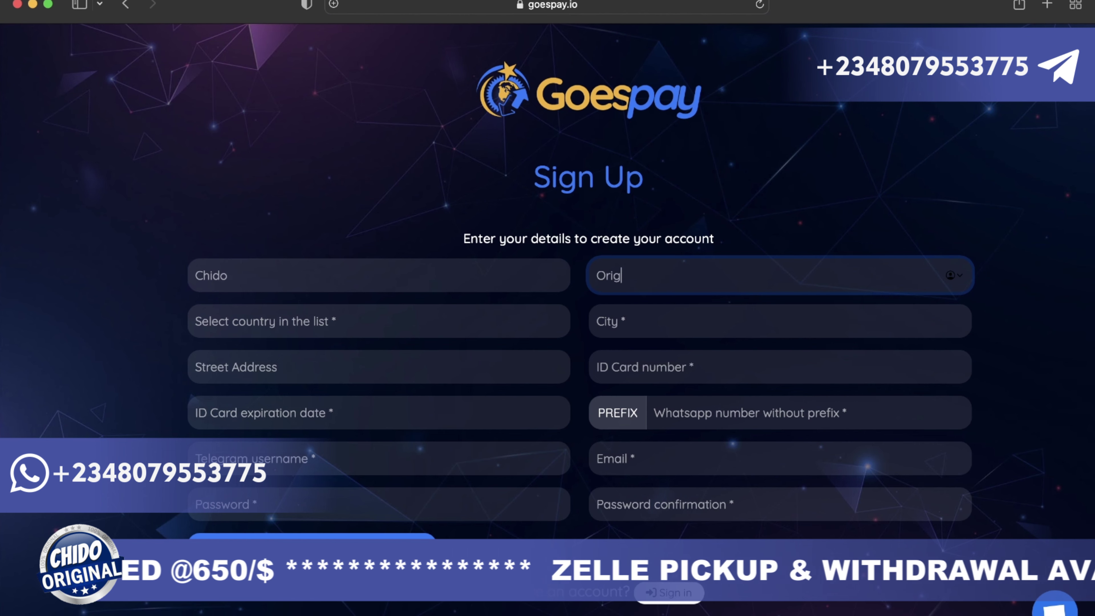
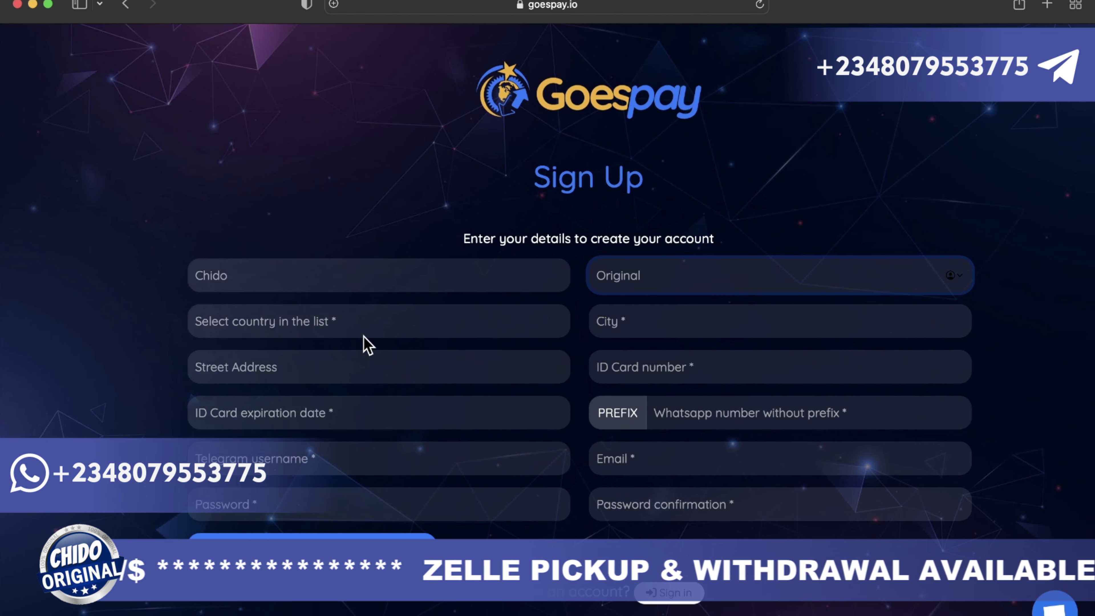
click(354, 328)
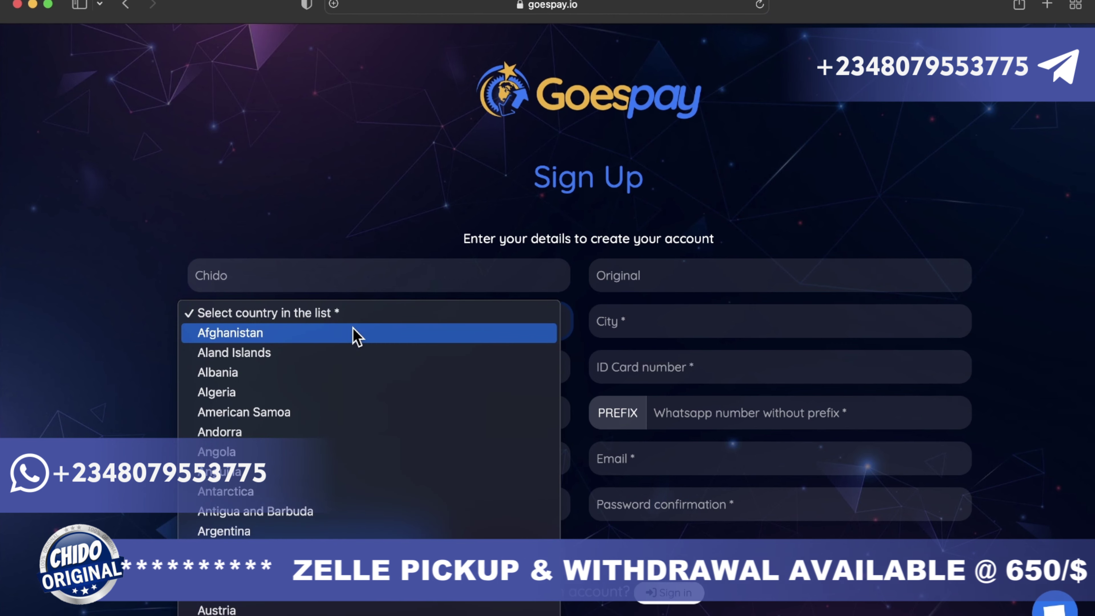
scroll(358, 336, down, 15)
scroll(357, 337, up, 8)
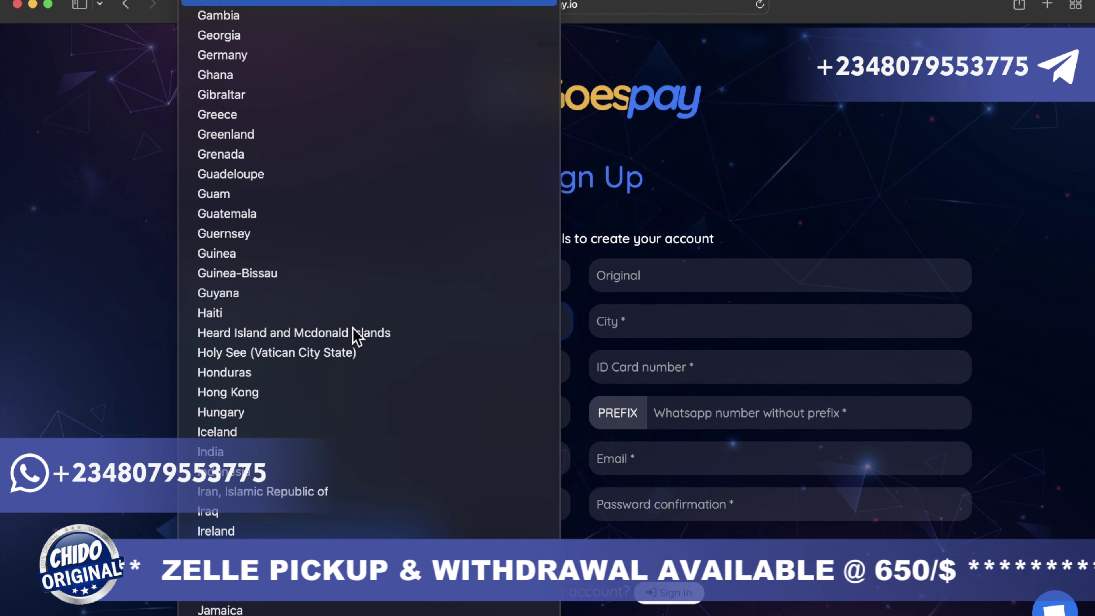
scroll(357, 337, down, 15)
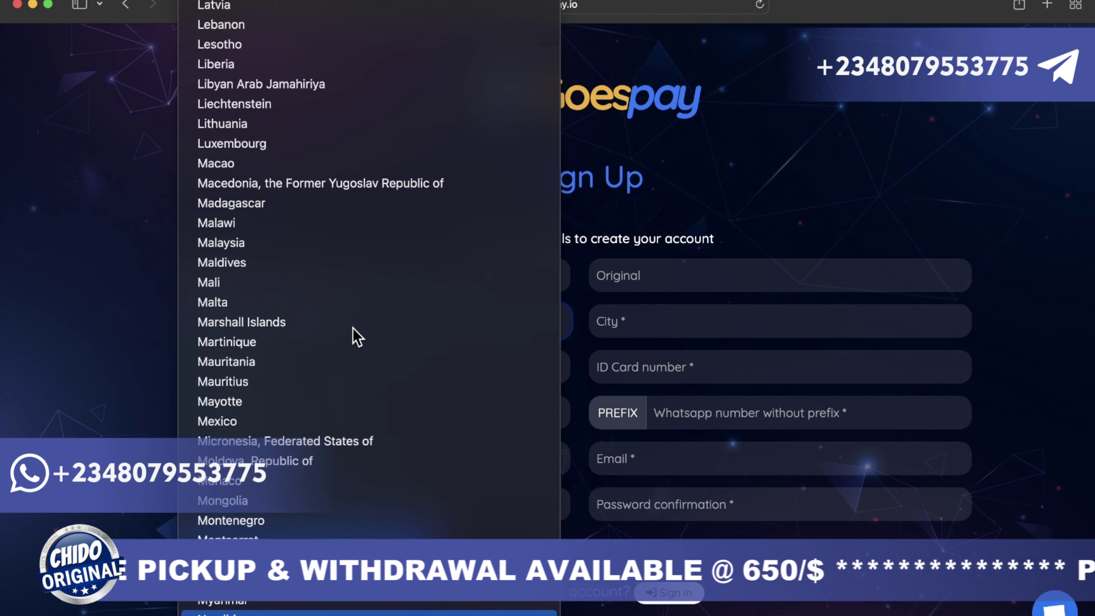
click(324, 333)
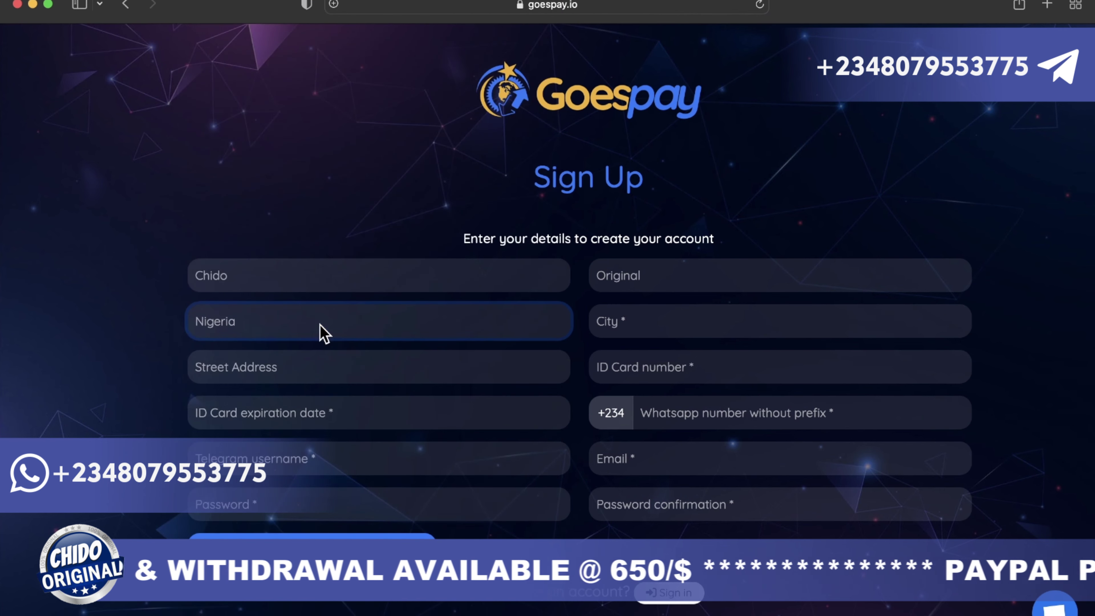
Fill in the user's street address and city on the Sign Up form.
click(320, 376)
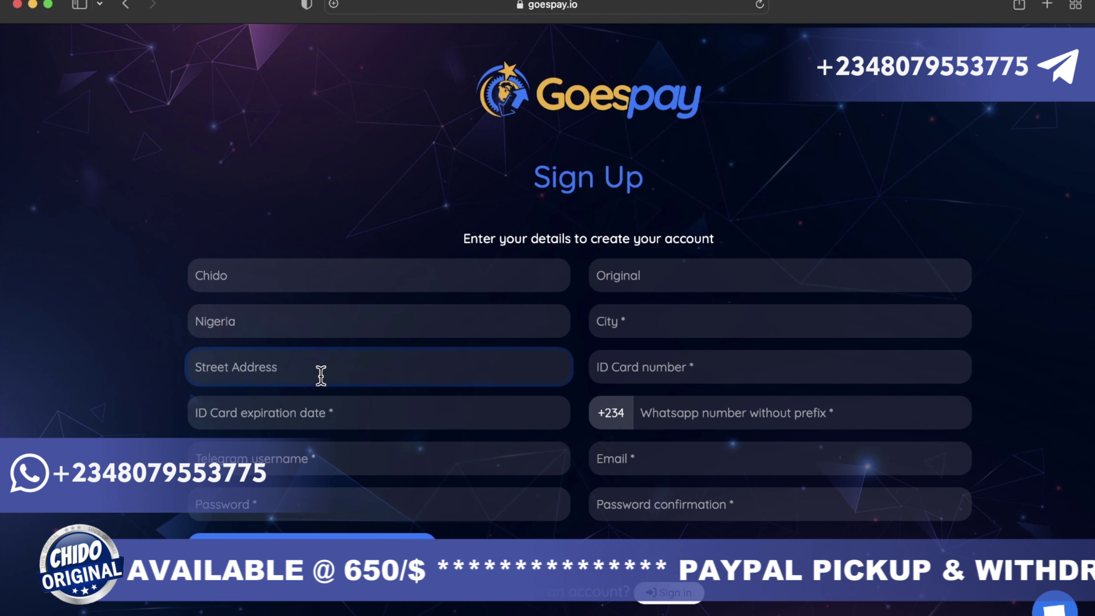
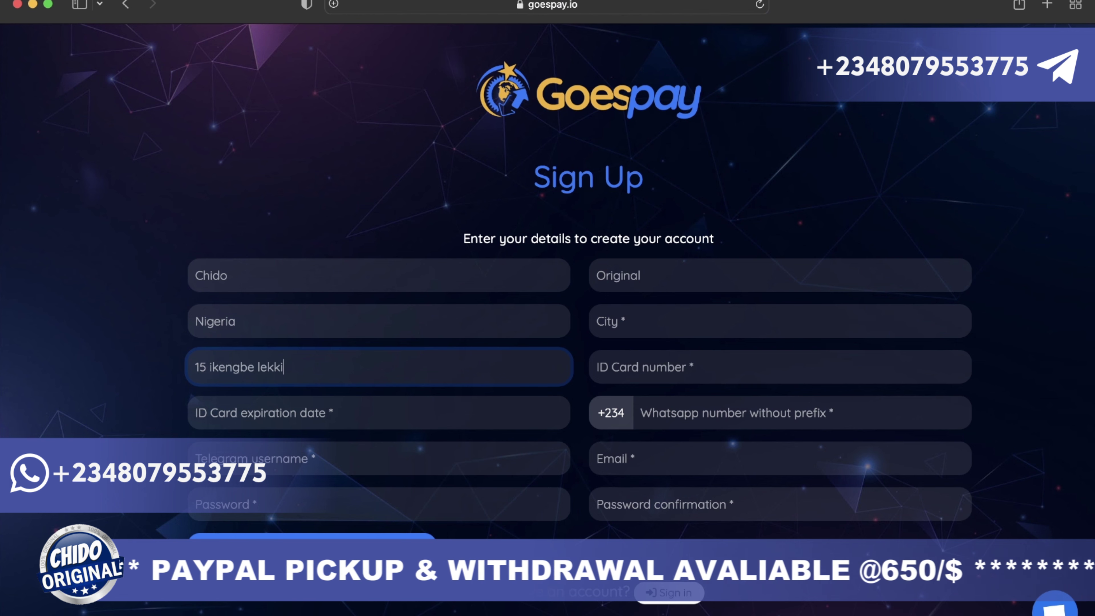
click(648, 319)
text(lago)
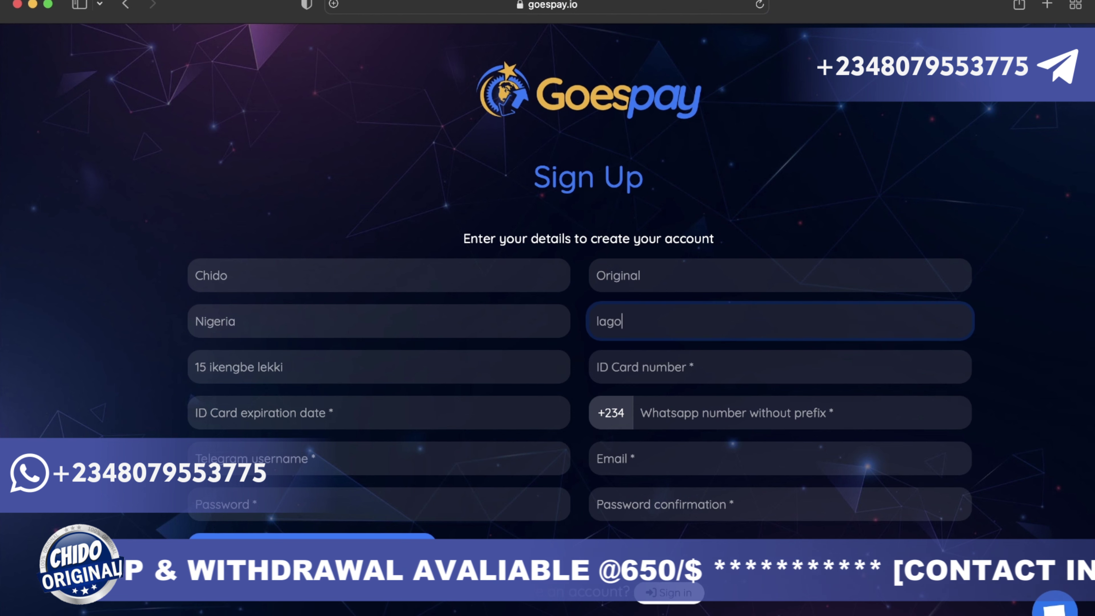
click(681, 367)
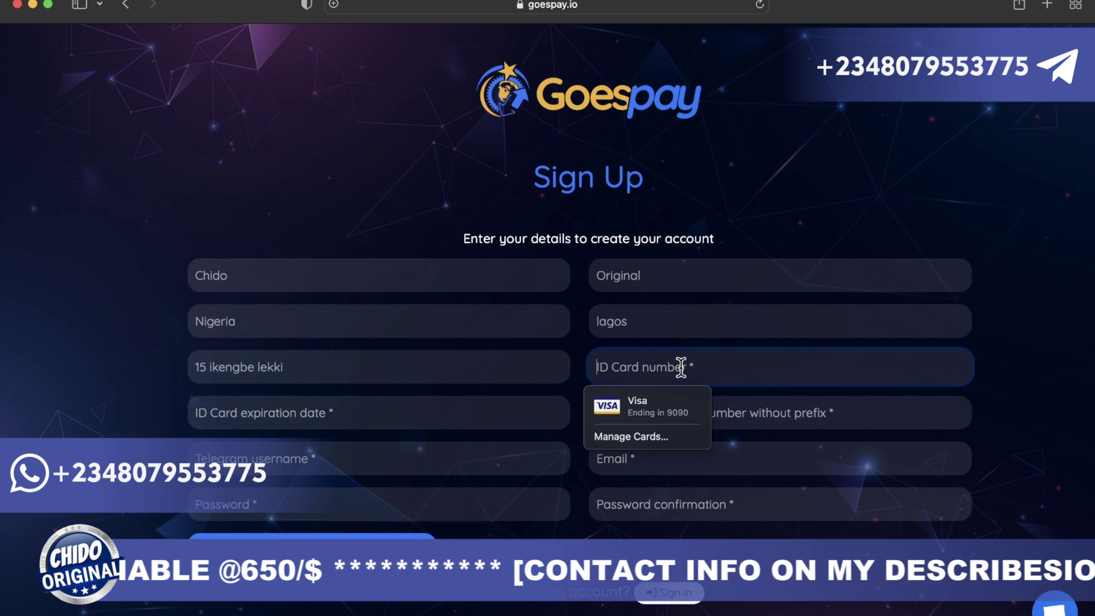
Enter the user's WhatsApp number, Telegram username and e-mail address.
click(397, 414)
click(753, 424)
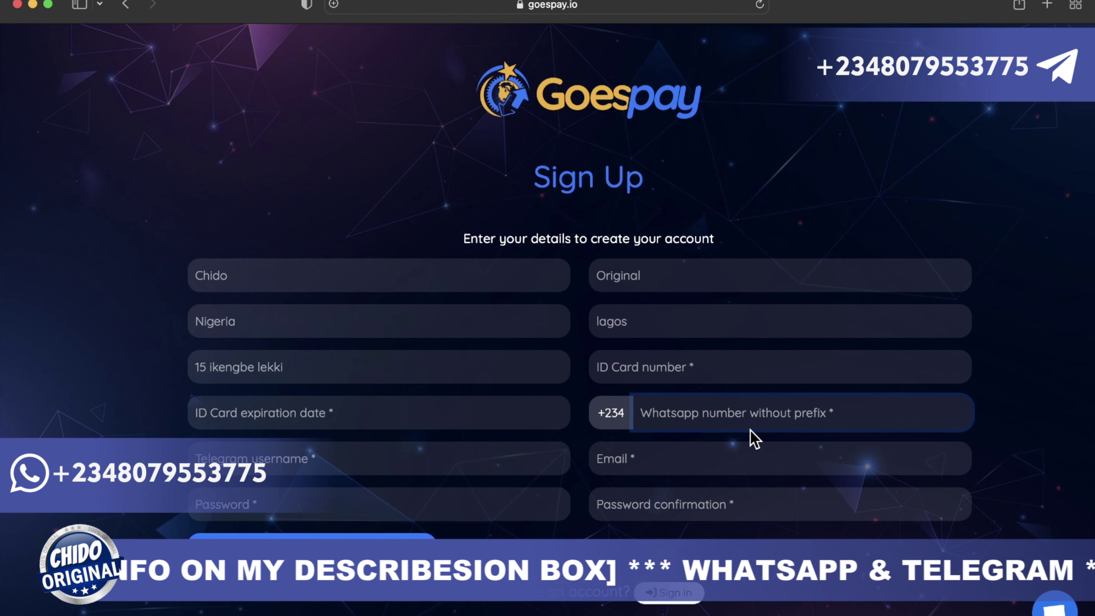
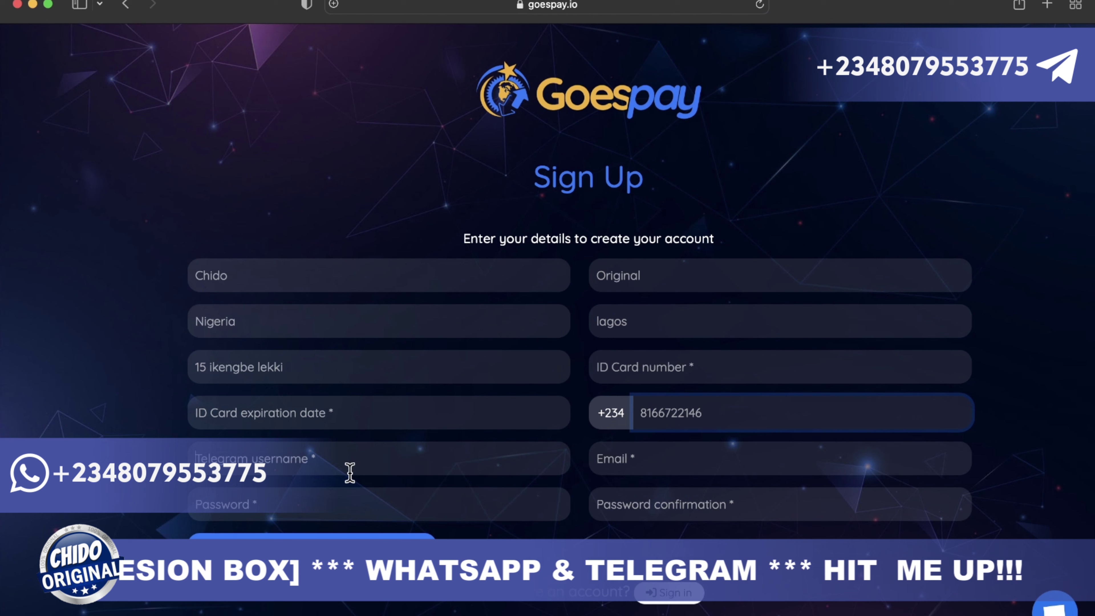
click(350, 473)
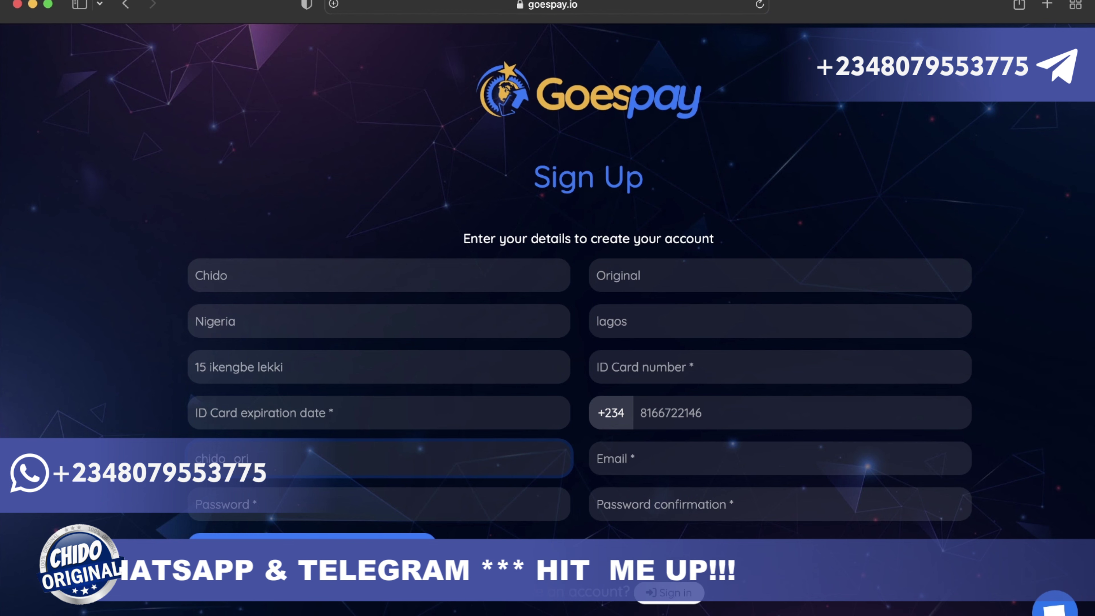
click(714, 459)
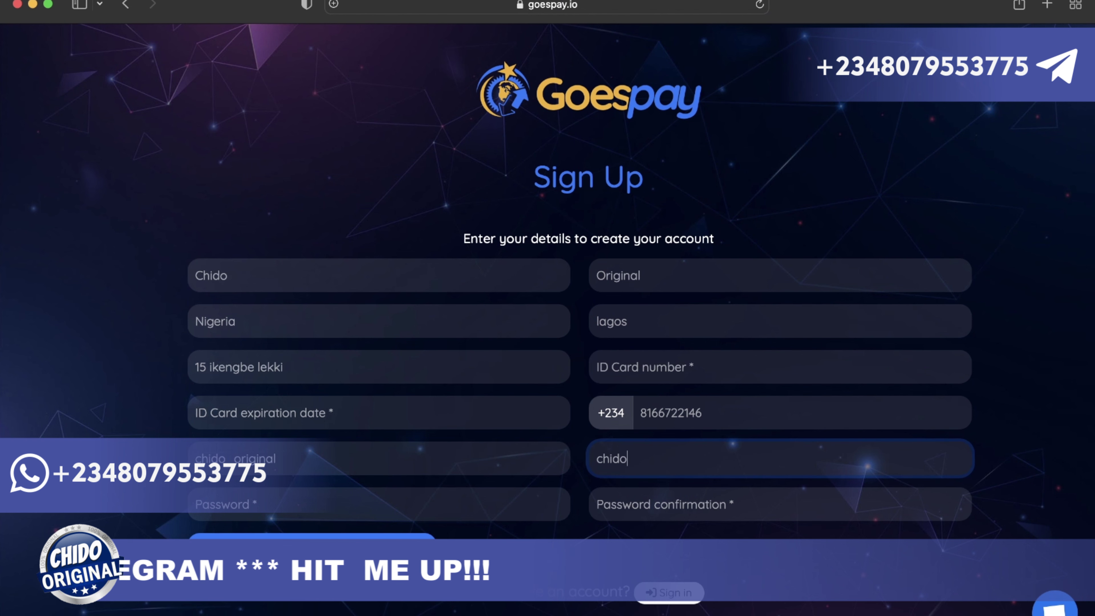
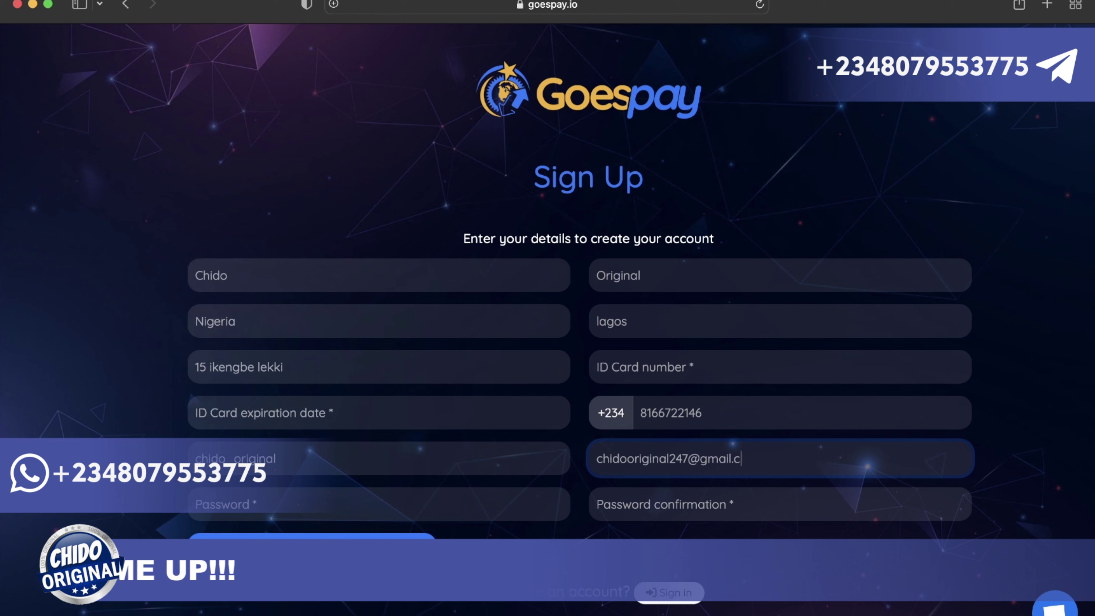
Decline Safari's suggested strong password and enter a custom password in both password fields.
click(405, 516)
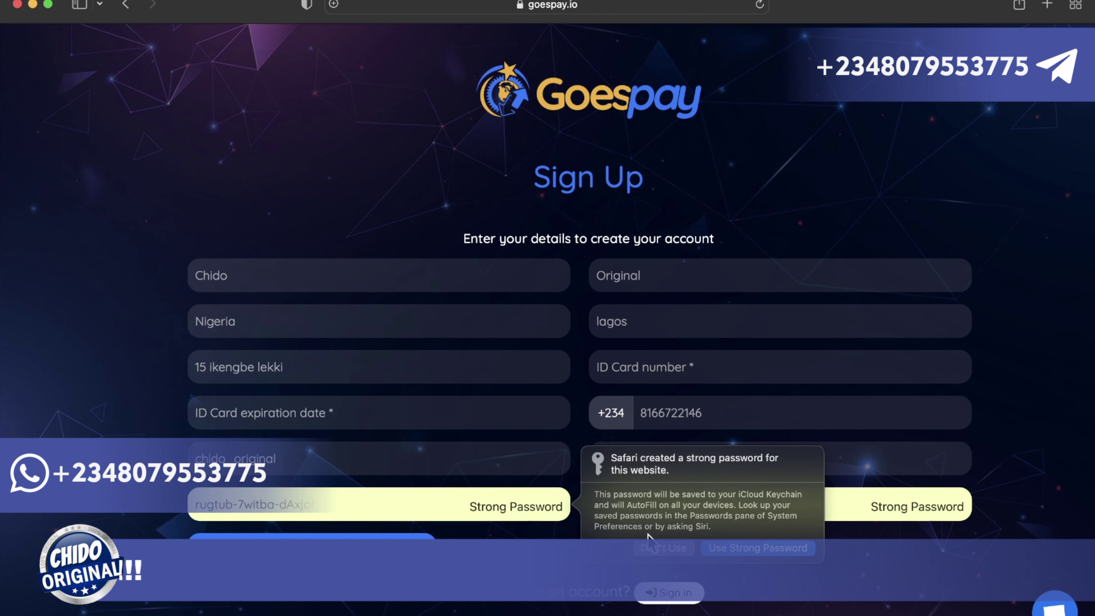
click(657, 547)
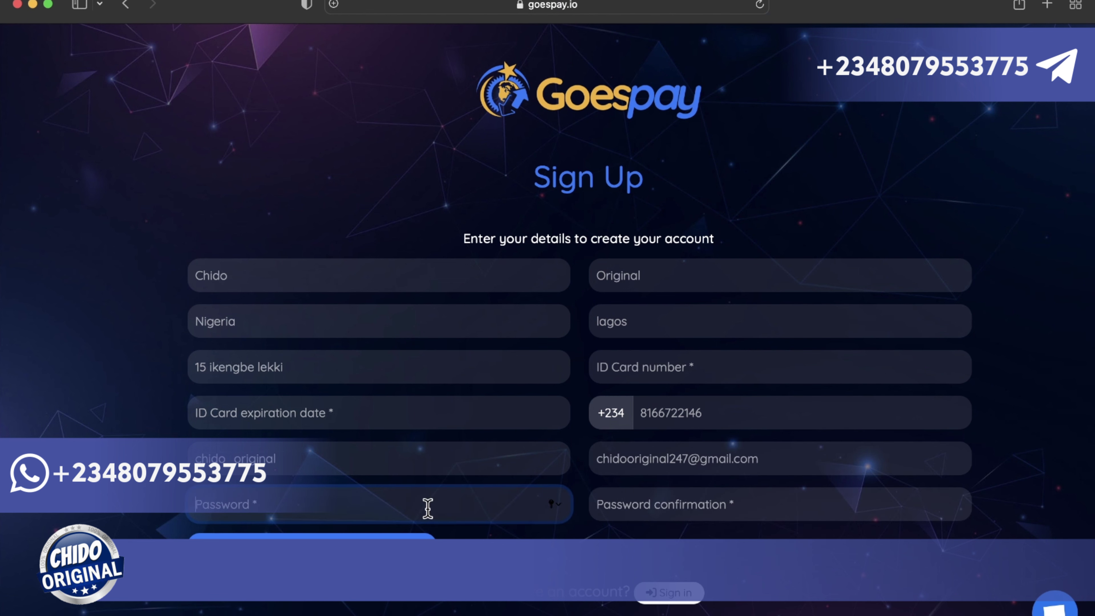
text(C)
click(635, 513)
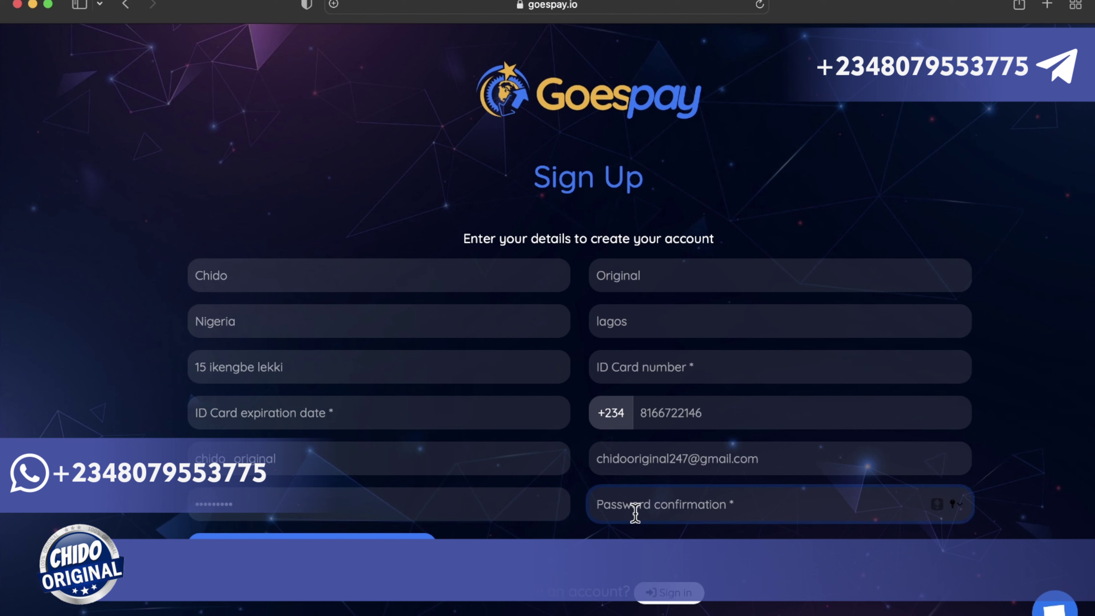
text(Ch)
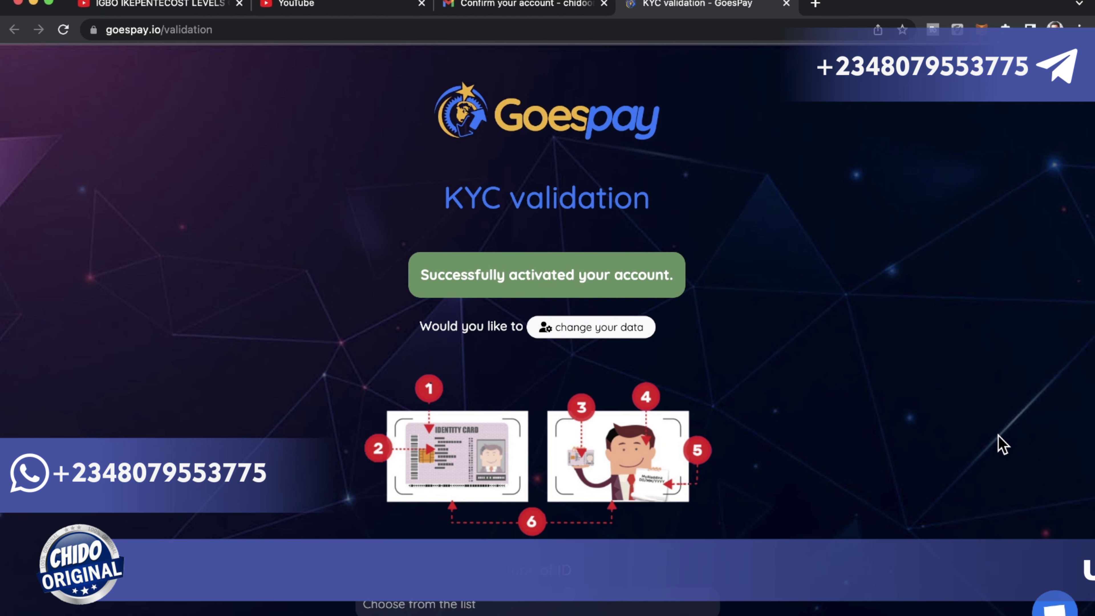
On the KYC validation page, pick Driver's license from the Type of ID dropdown.
scroll(1002, 445, down, 3)
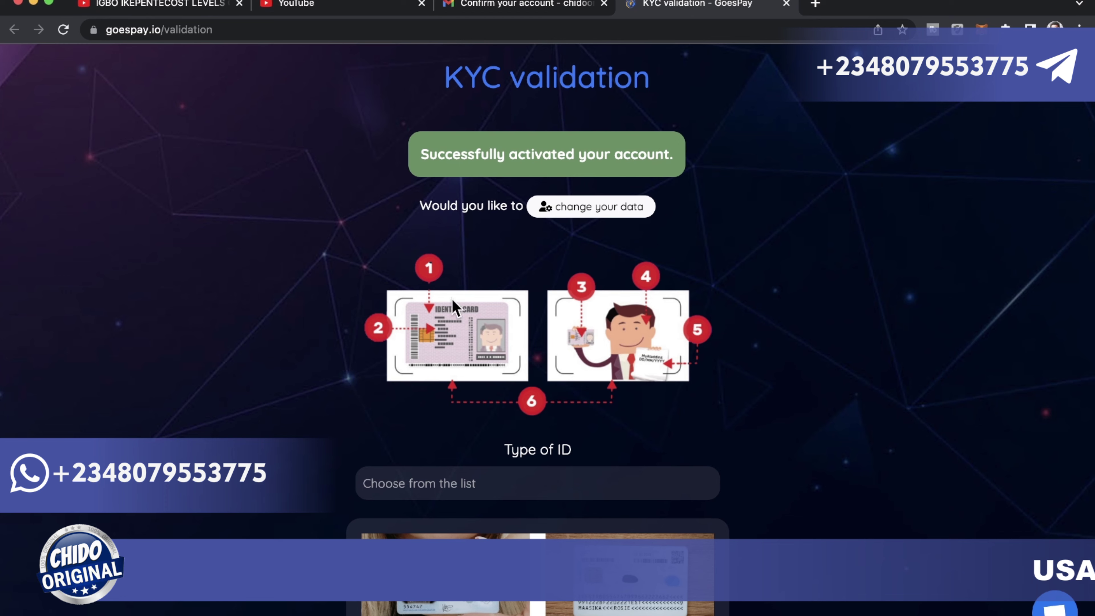
scroll(548, 293, down, 4)
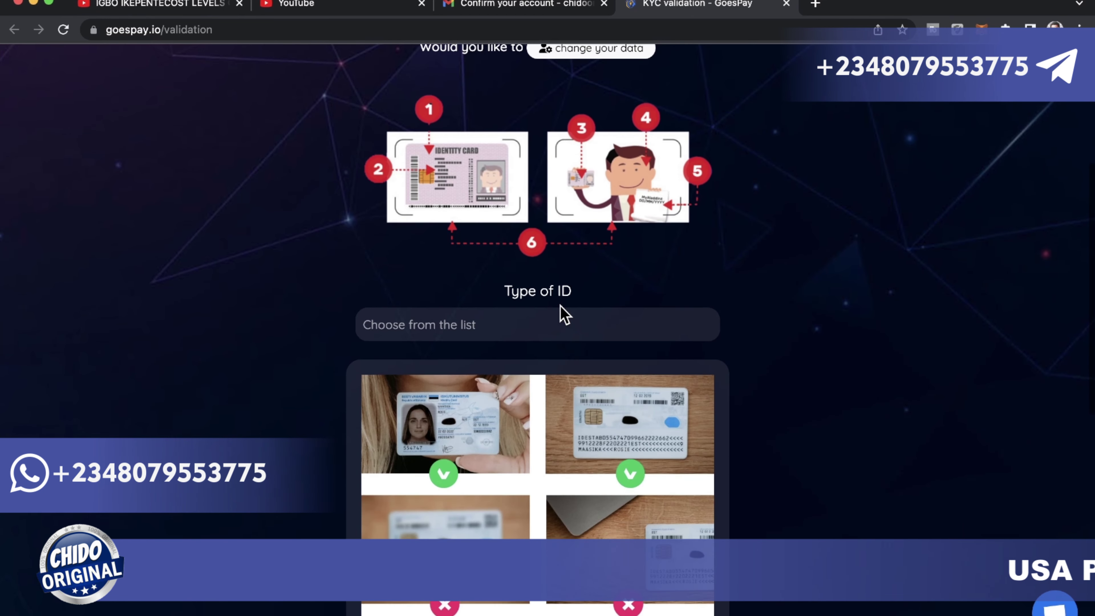
click(509, 323)
click(473, 385)
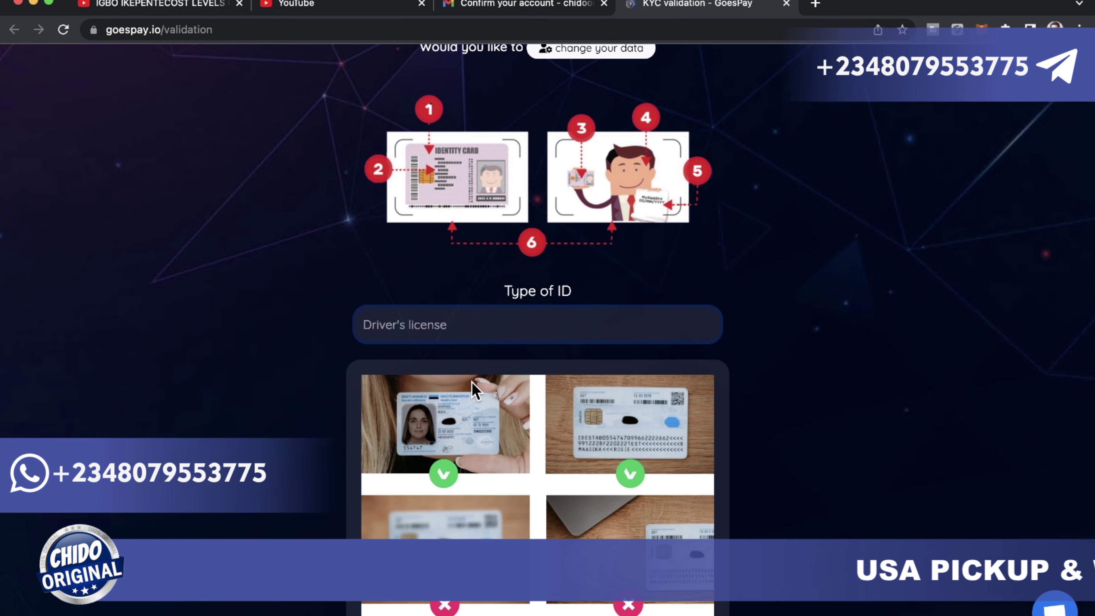
Scroll through the KYC form past the ID file and selfie upload sections.
scroll(475, 388, down, 5)
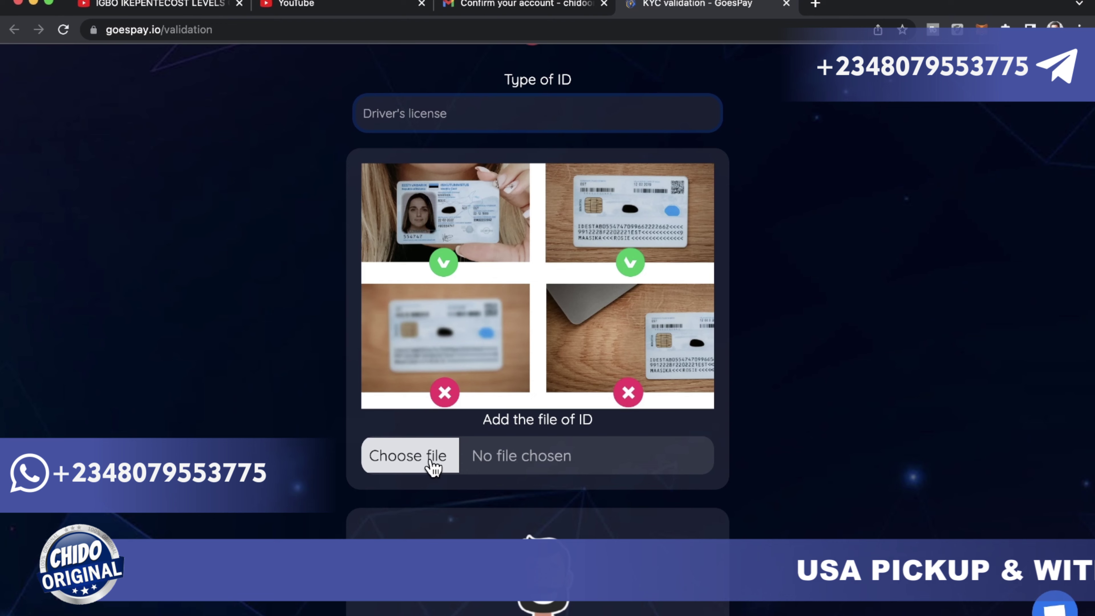
scroll(580, 455, down, 3)
scroll(578, 455, down, 4)
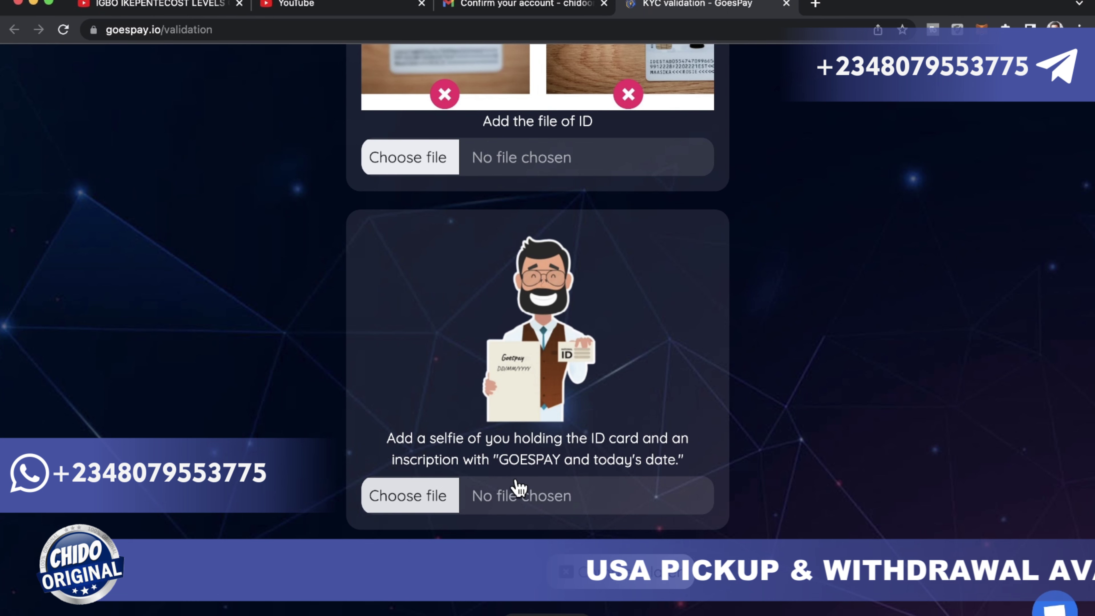
scroll(625, 531, down, 2)
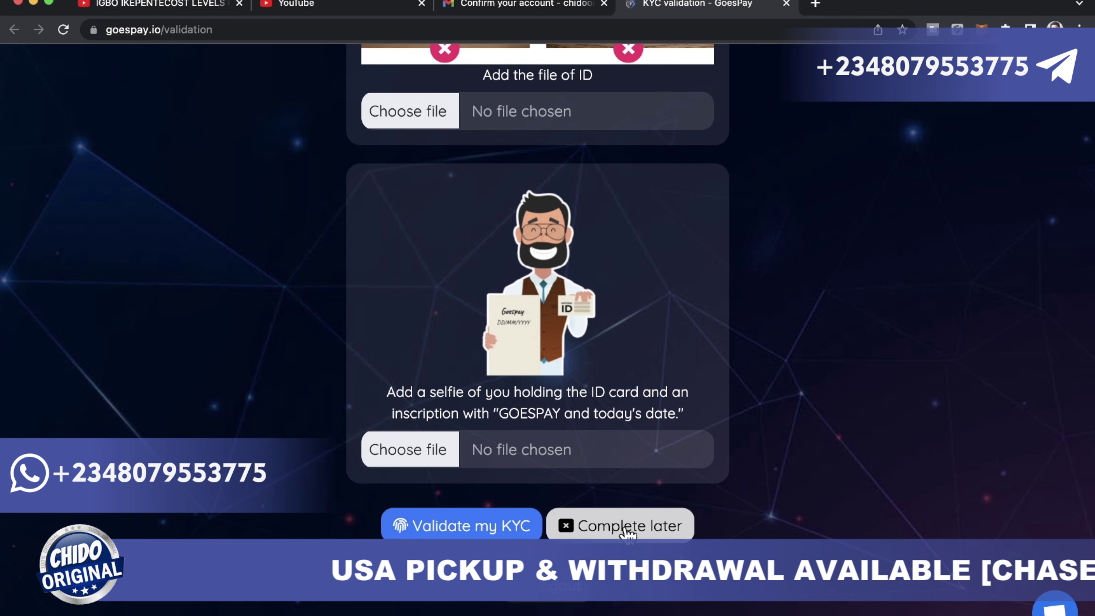
scroll(736, 499, up, 10)
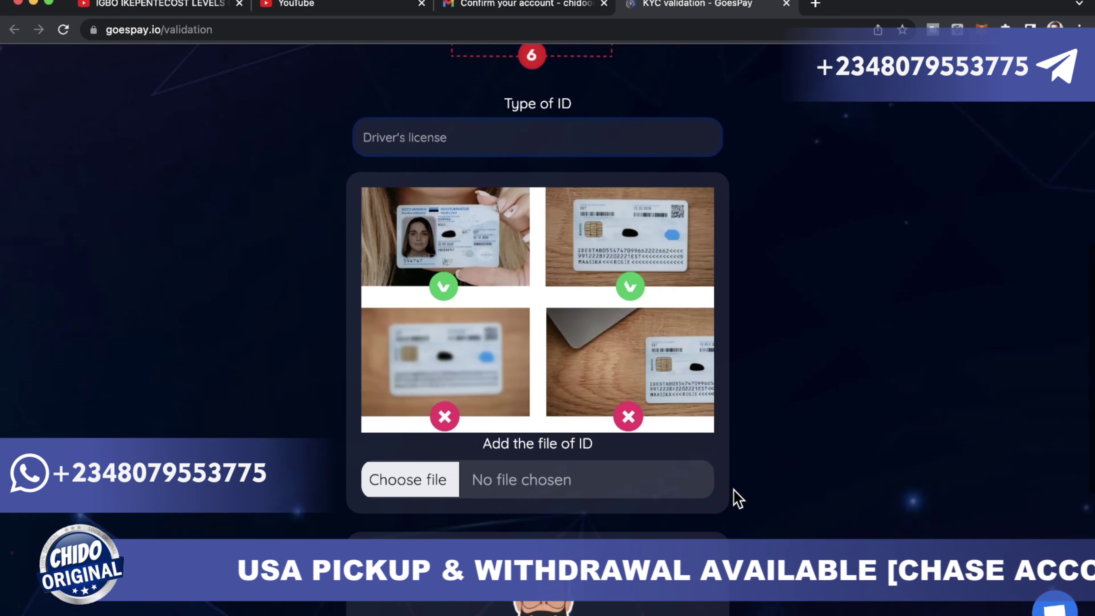